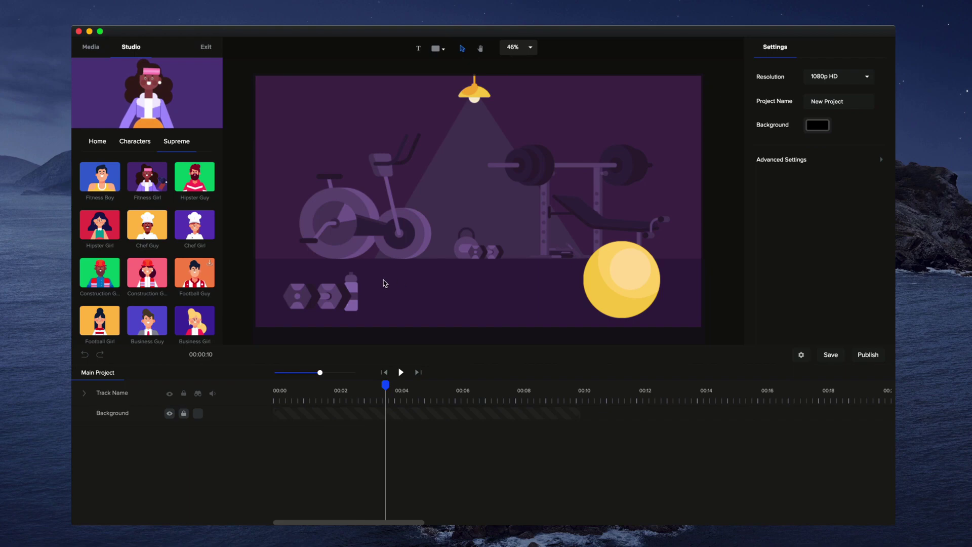
- Add Fitness Girl to the gym scene with her clip and Idle action starting at 00:00
drag(147, 177, 408, 242)
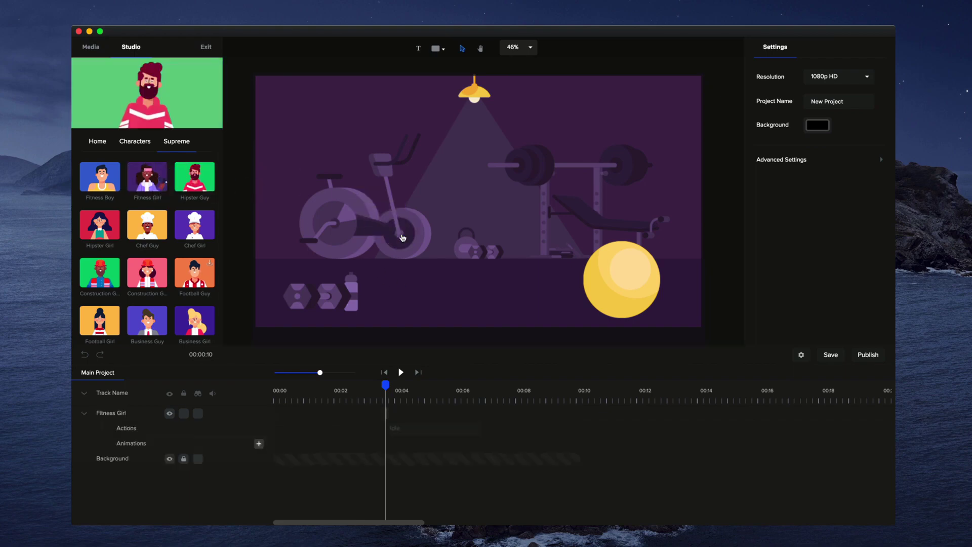
drag(437, 420, 326, 415)
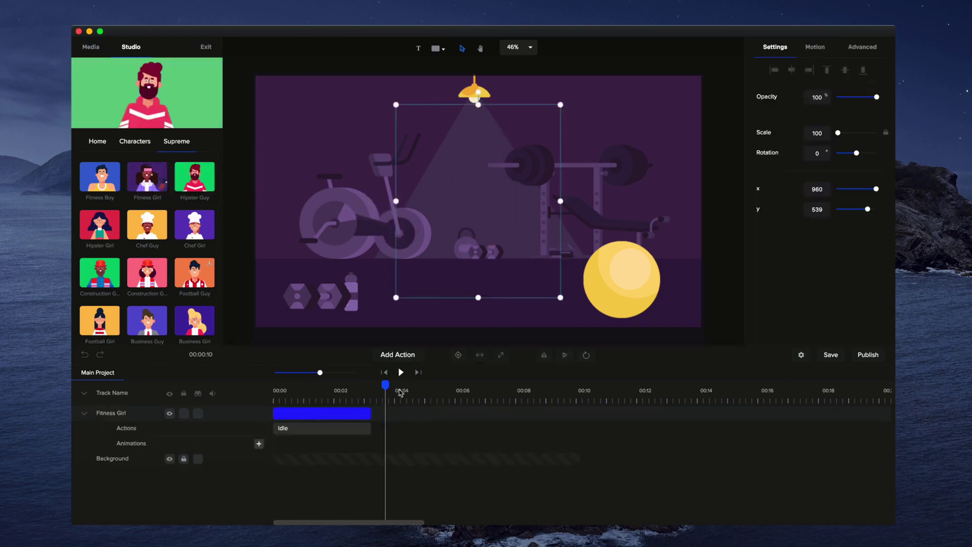
click(384, 372)
click(346, 430)
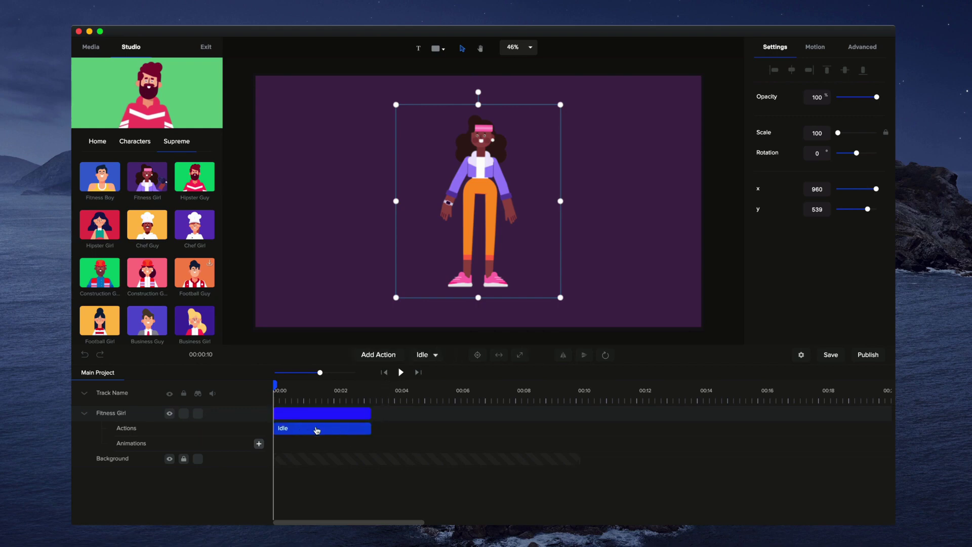
- Switch Fitness Girl's action from Idle to Walk In and preview the walk
click(435, 357)
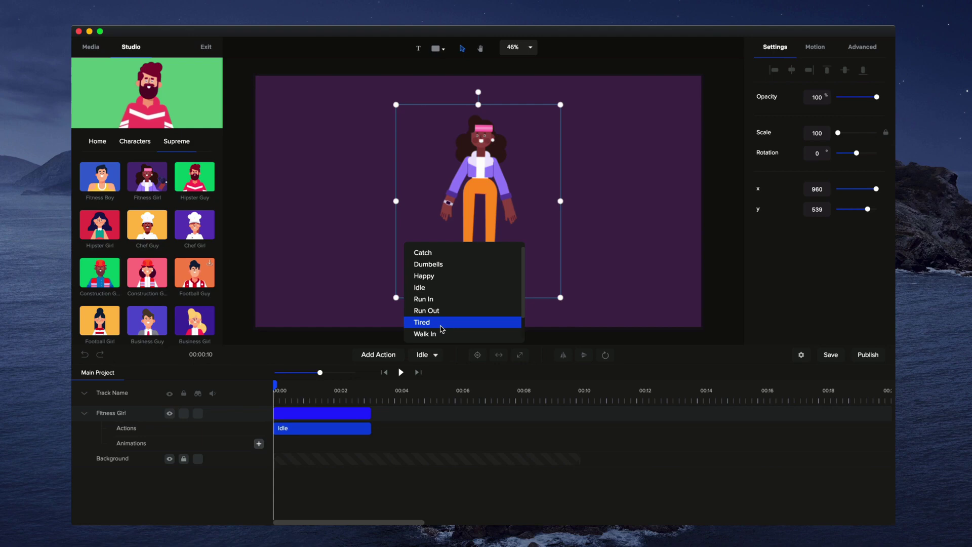
click(440, 334)
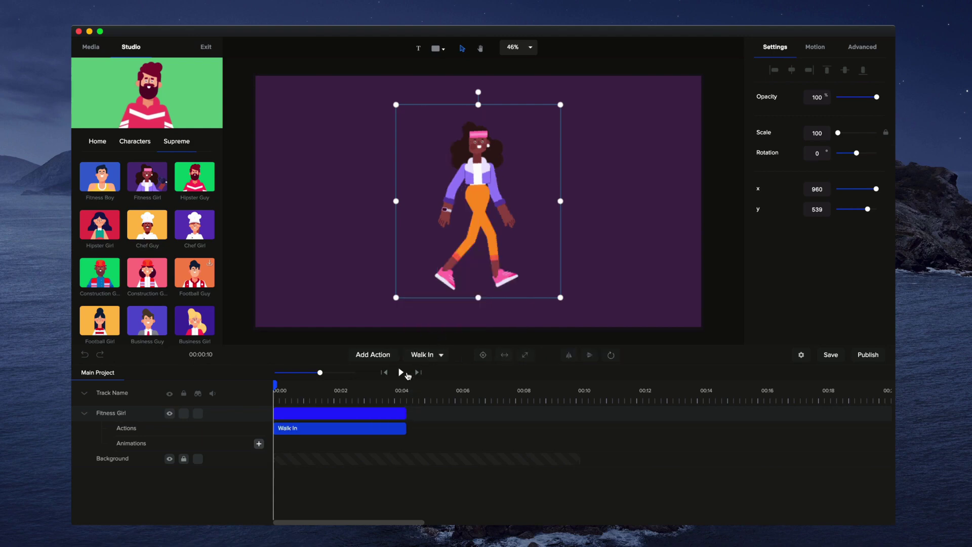
click(402, 374)
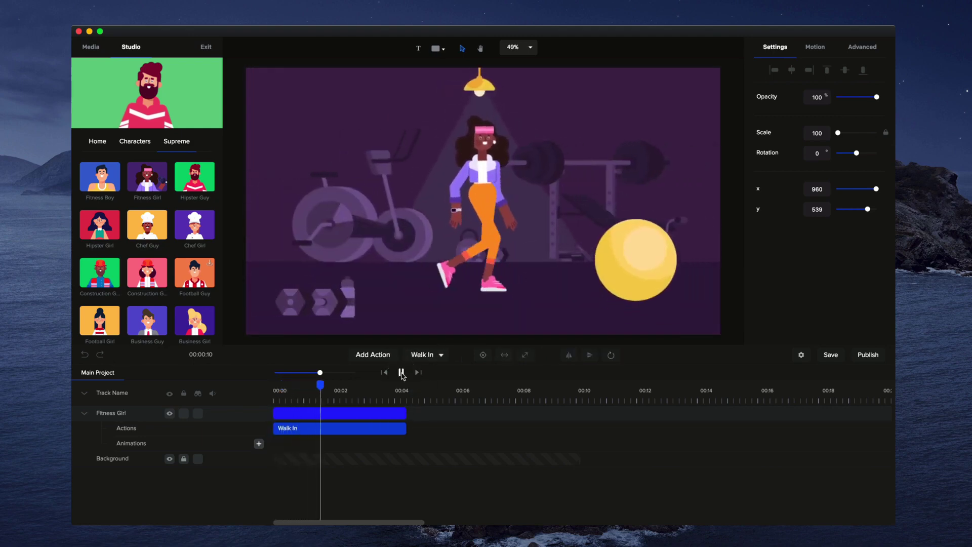
click(401, 373)
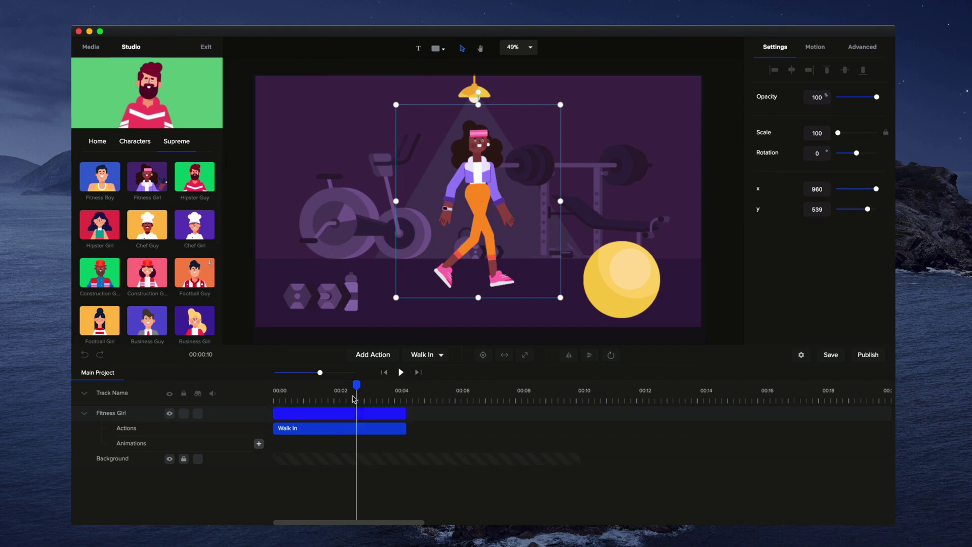
drag(356, 386, 332, 387)
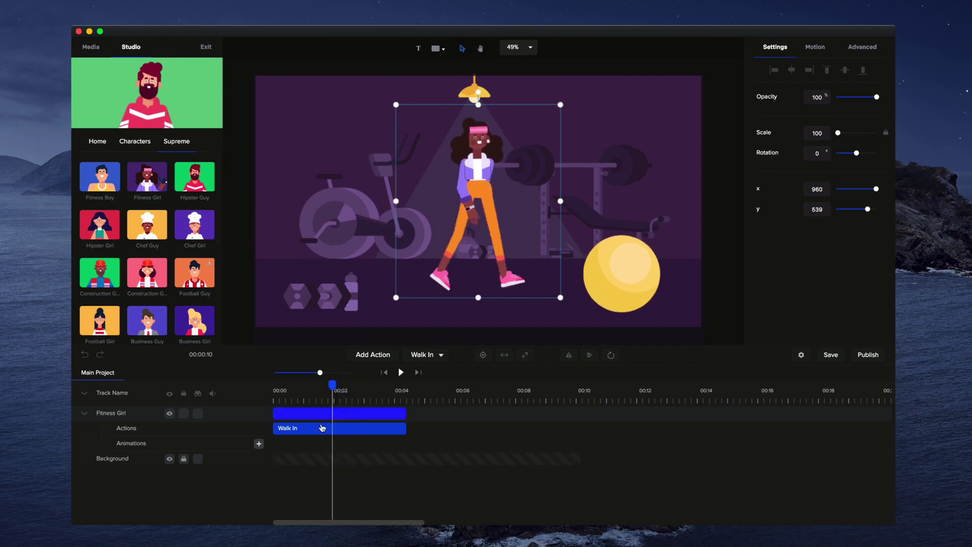
- Trim Fitness Girl's clip to end at about 00:02 and zoom the timeline to five seconds
click(279, 412)
mouse_move(274, 414)
mouse_down()
mouse_move(337, 414)
mouse_move(282, 413)
mouse_up()
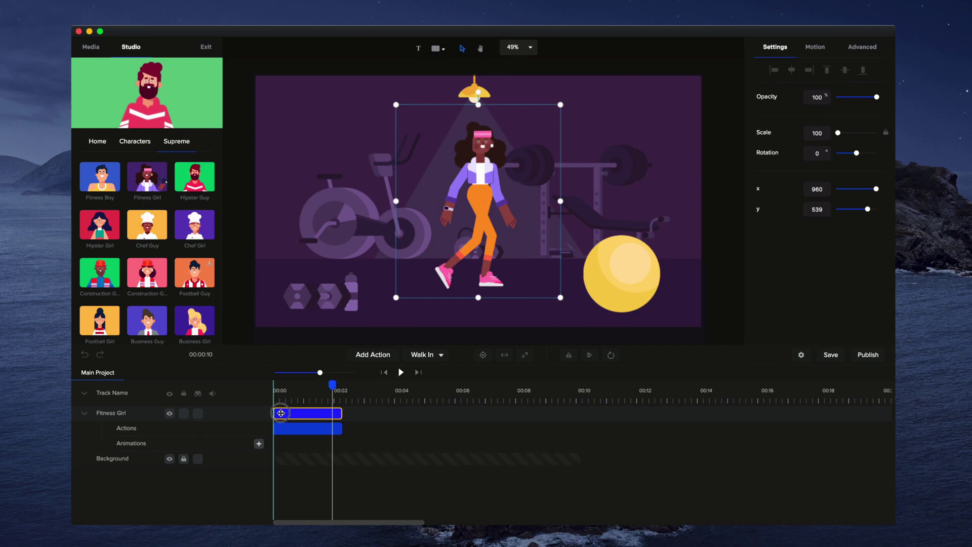
click(288, 413)
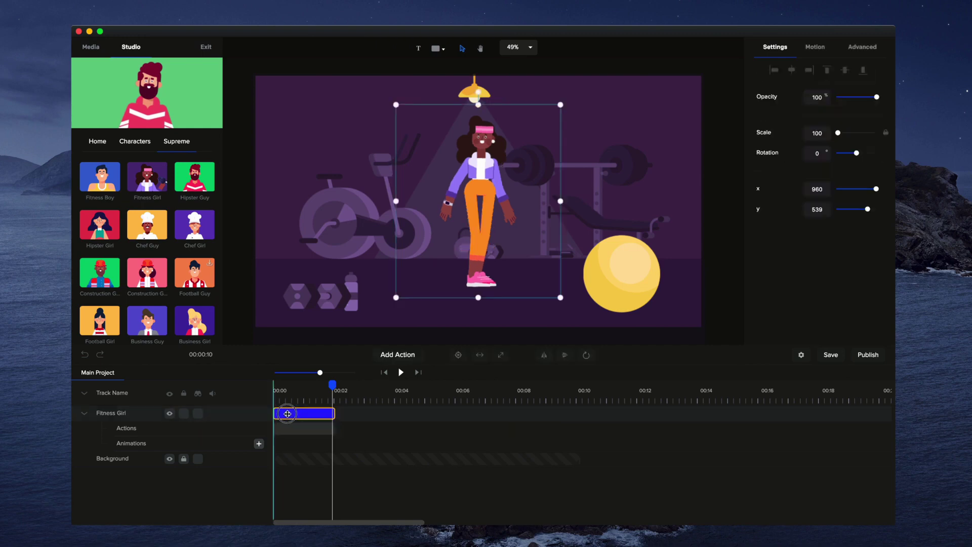
click(383, 373)
drag(322, 373, 336, 373)
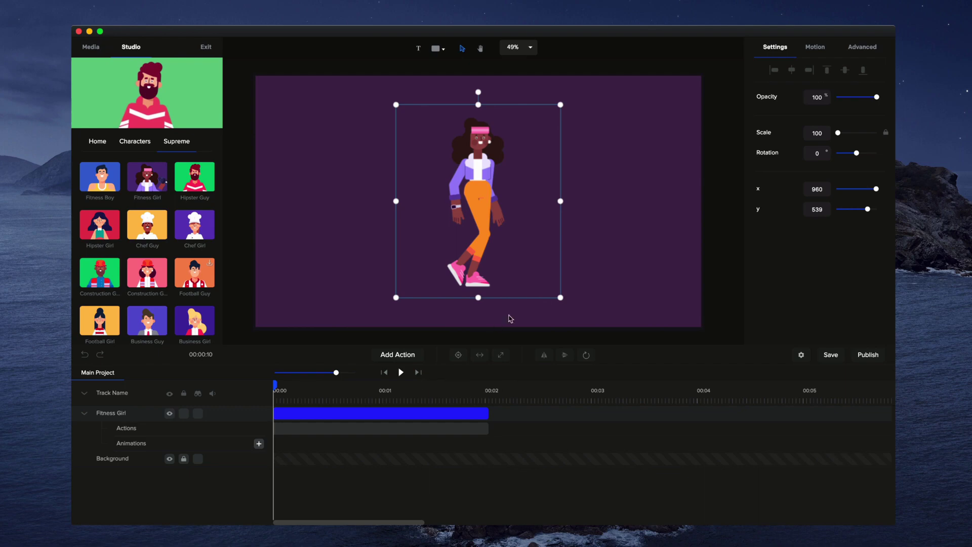
- Add a Slide Right entrance animation to Fitness Girl and stretch it to about 00:02
click(824, 50)
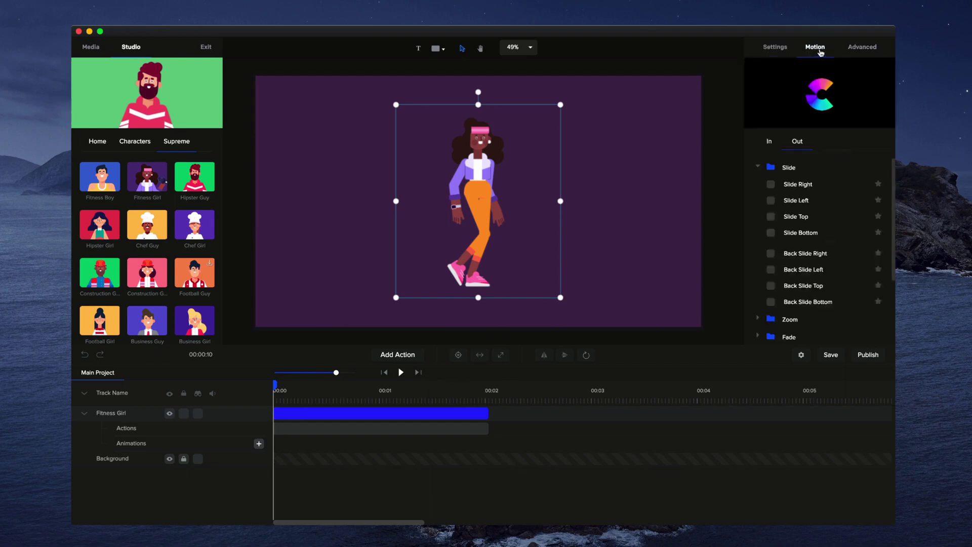
click(772, 147)
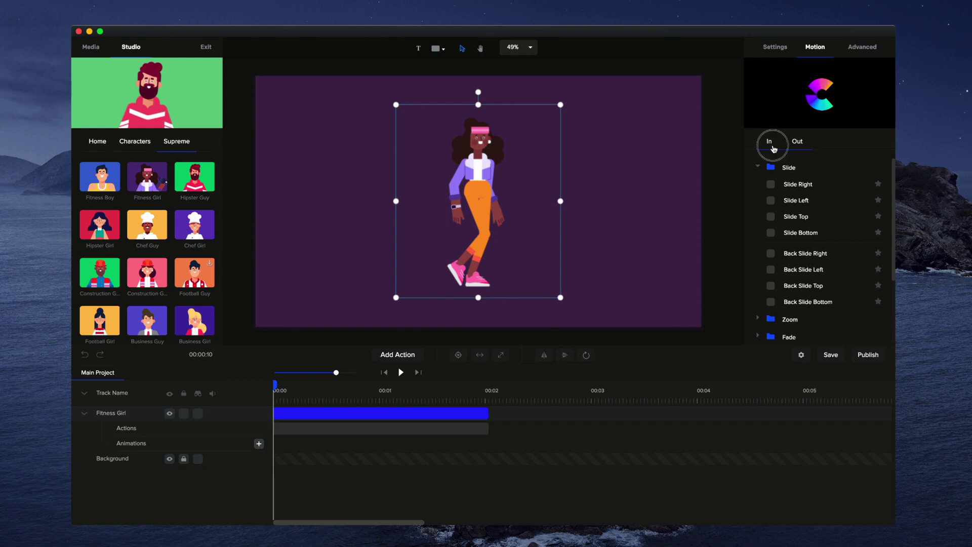
click(770, 185)
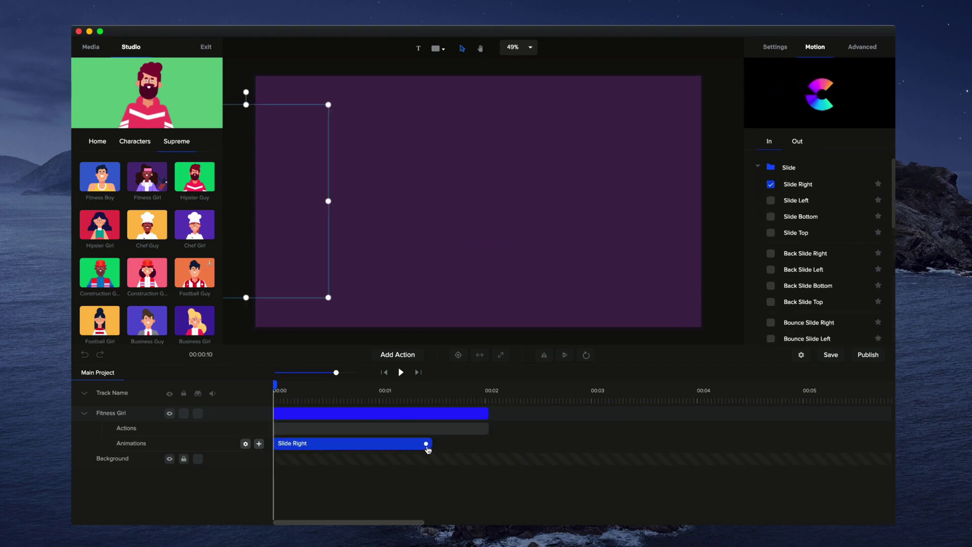
drag(427, 446, 476, 444)
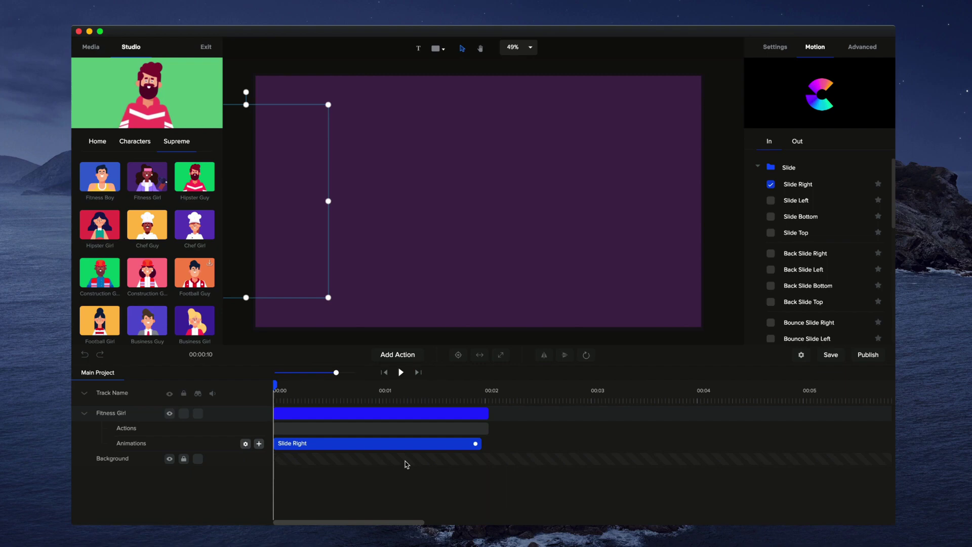
- Disable fade on the Slide Right entrance and preview the slide-in
right_click(308, 444)
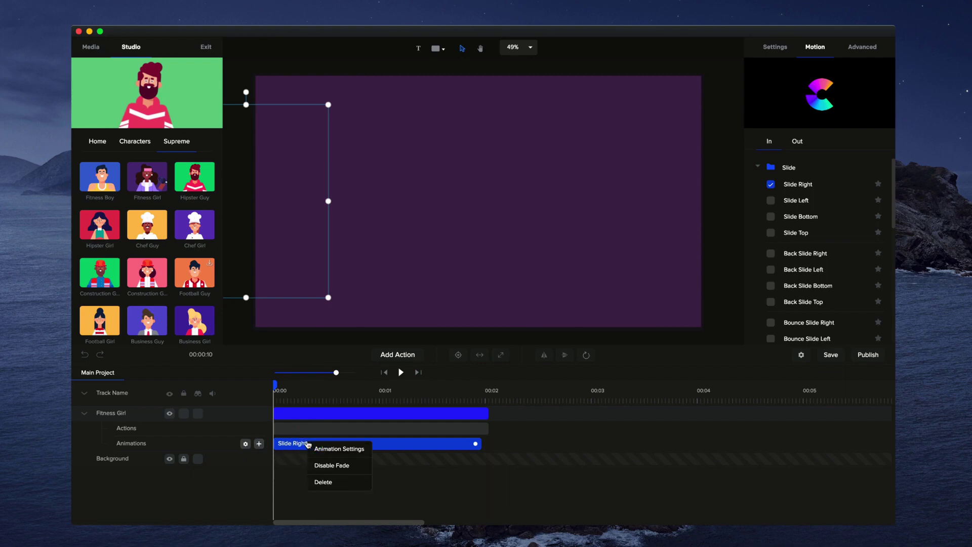
click(328, 465)
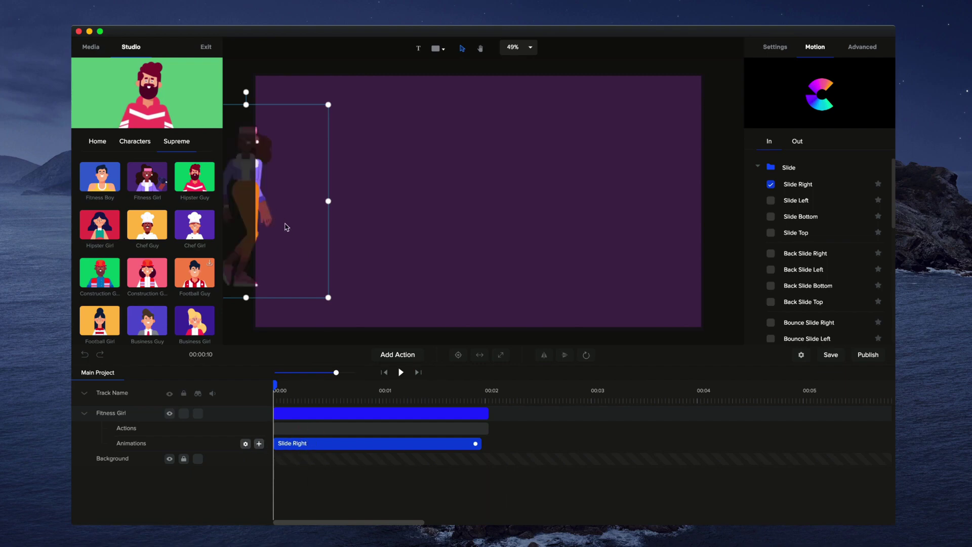
mouse_move(275, 389)
mouse_down()
mouse_move(306, 390)
mouse_move(255, 390)
mouse_up()
click(402, 373)
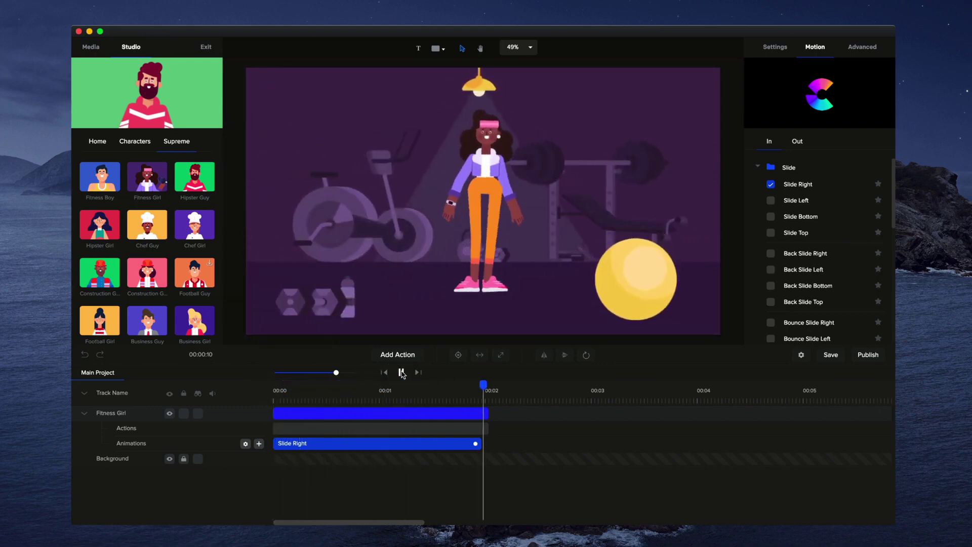
click(401, 373)
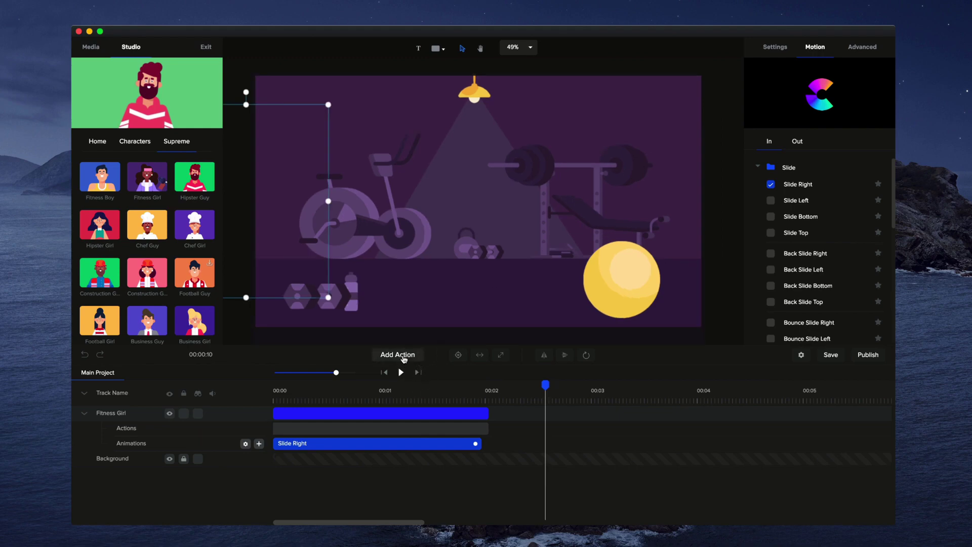
- Add a Wave action at about 00:02 after the entrance and scrub to check the pose
click(403, 357)
scroll(428, 304, down, 1)
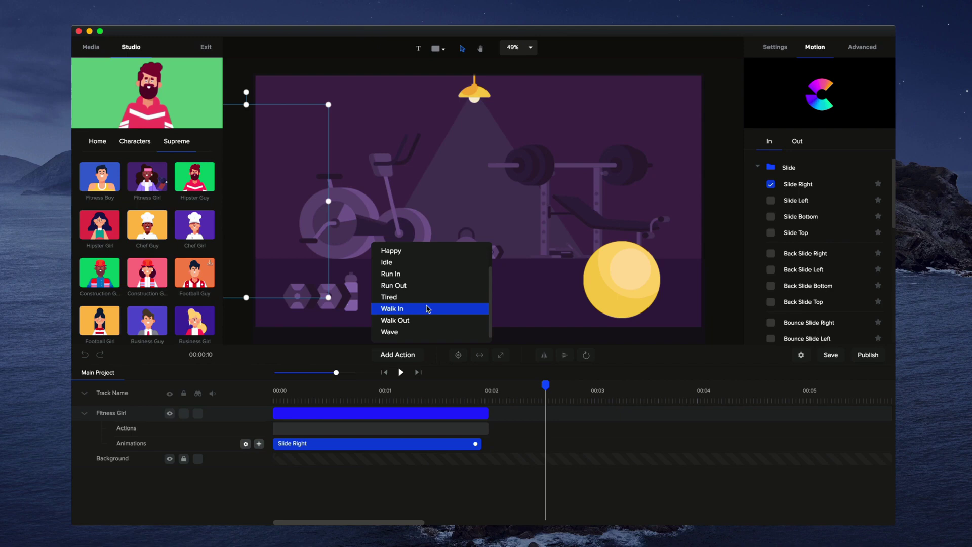
click(405, 332)
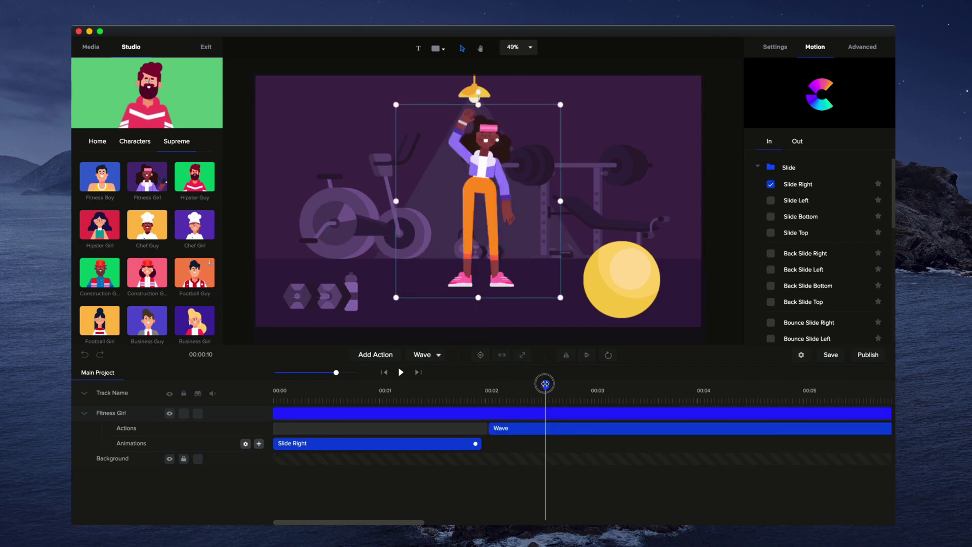
drag(545, 384, 241, 391)
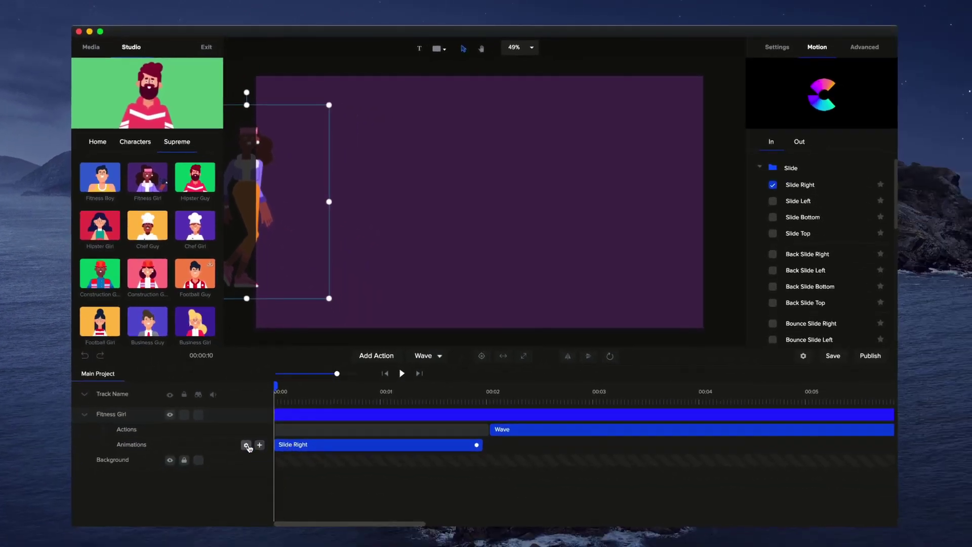
- Change the Slide Right entrance's Starting X from -1000 to -1150
click(297, 449)
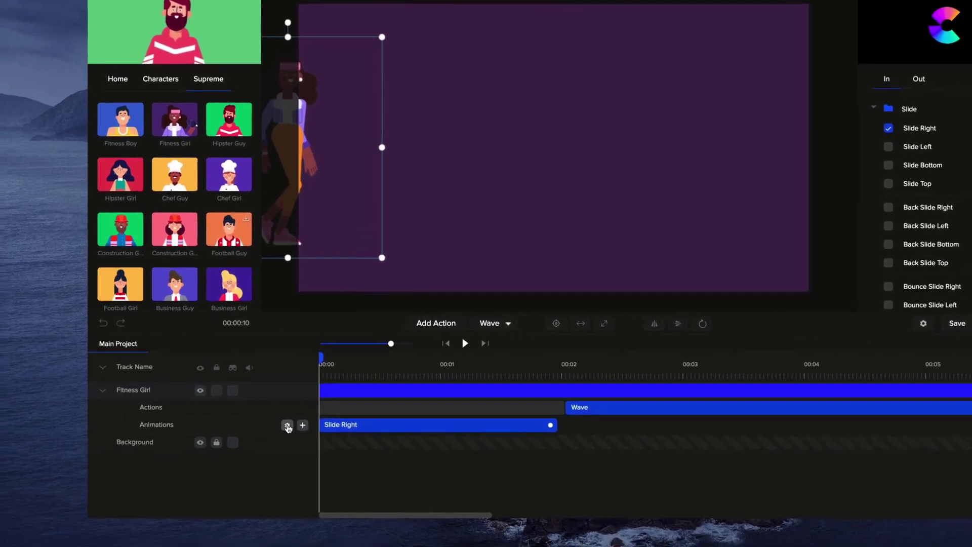
click(246, 445)
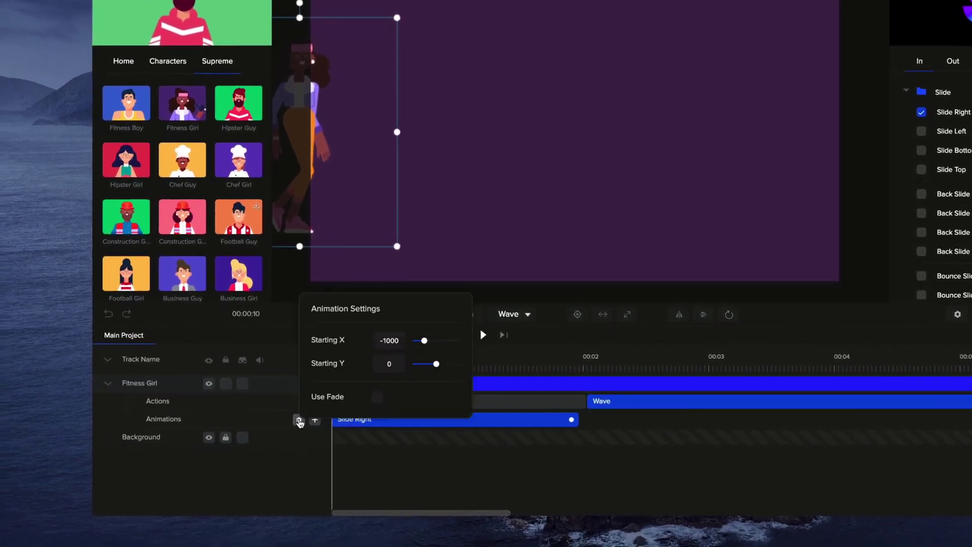
drag(426, 341, 423, 343)
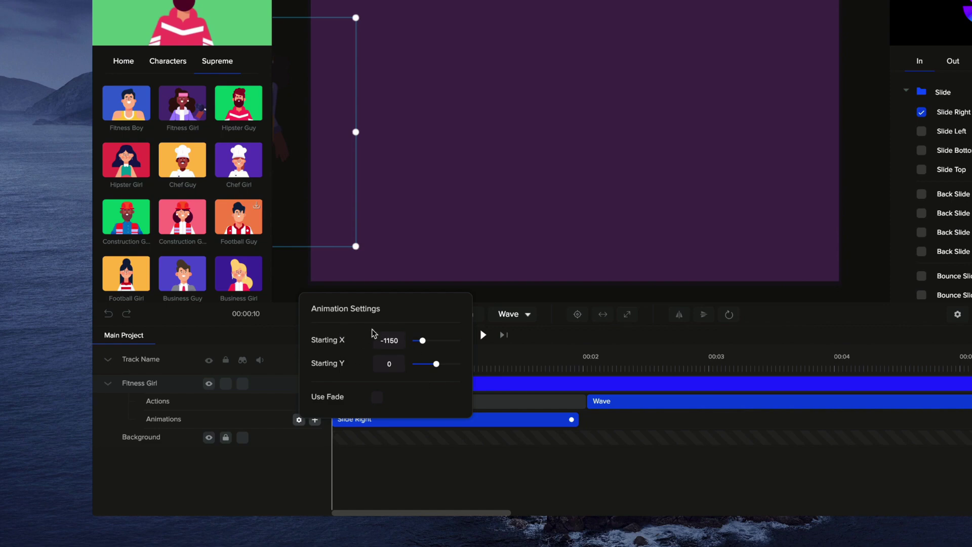
click(428, 478)
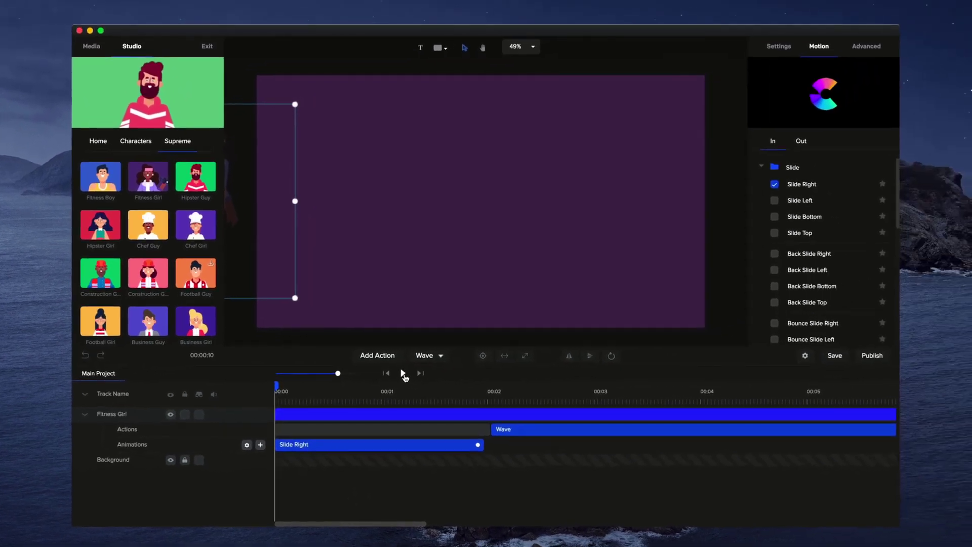
- Preview the scene so far and zoom the timeline out to see more time
click(483, 335)
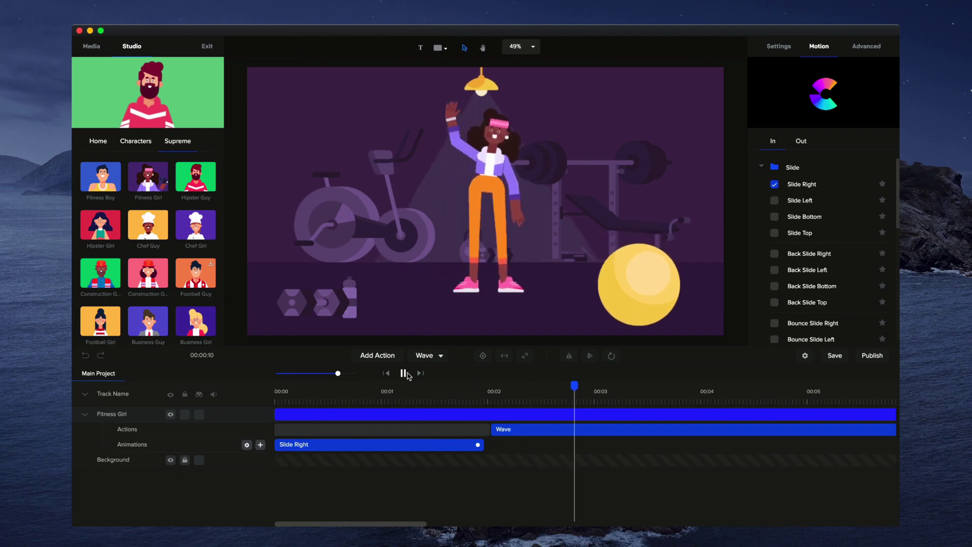
click(403, 373)
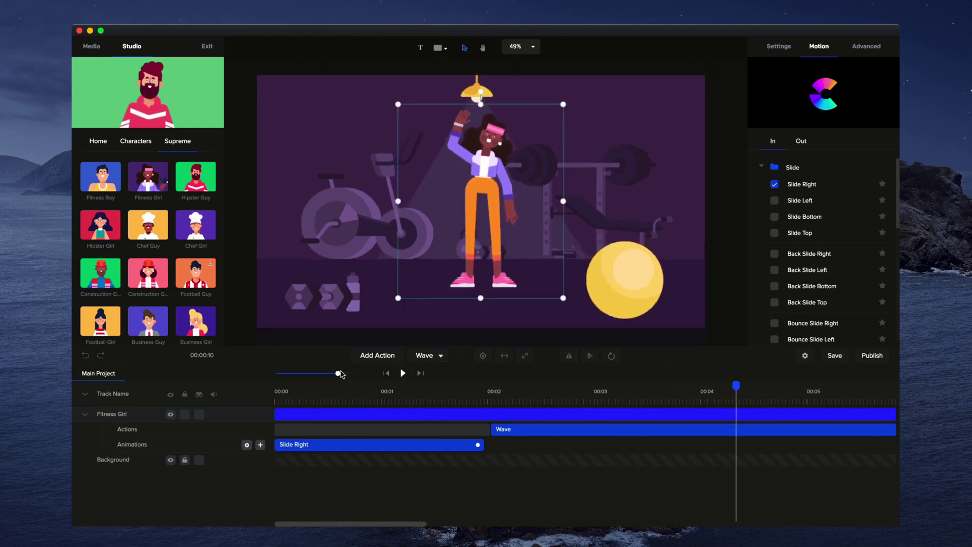
drag(337, 373, 322, 373)
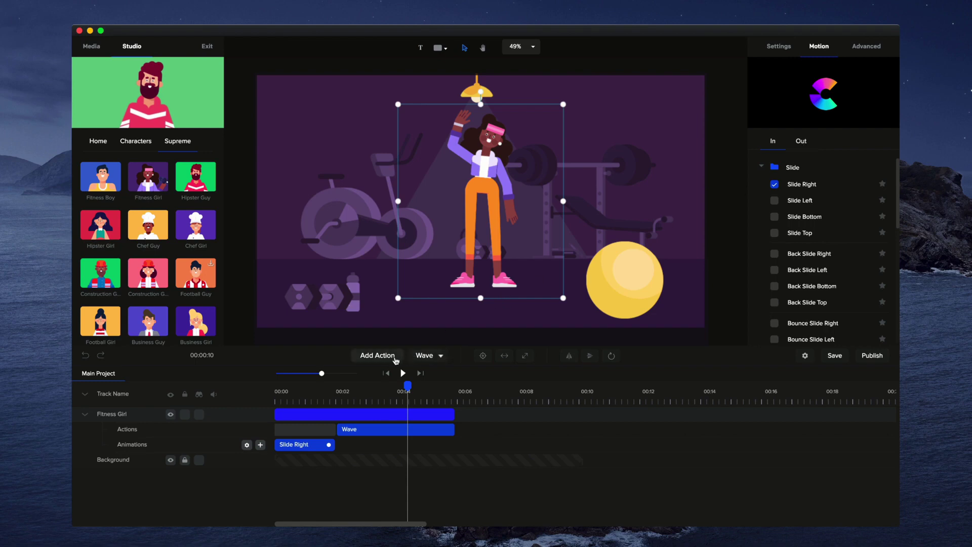
- Add a Walk Out action after Wave and trim Fitness Girl's clip to end near 00:08
click(396, 361)
scroll(396, 327, down, 2)
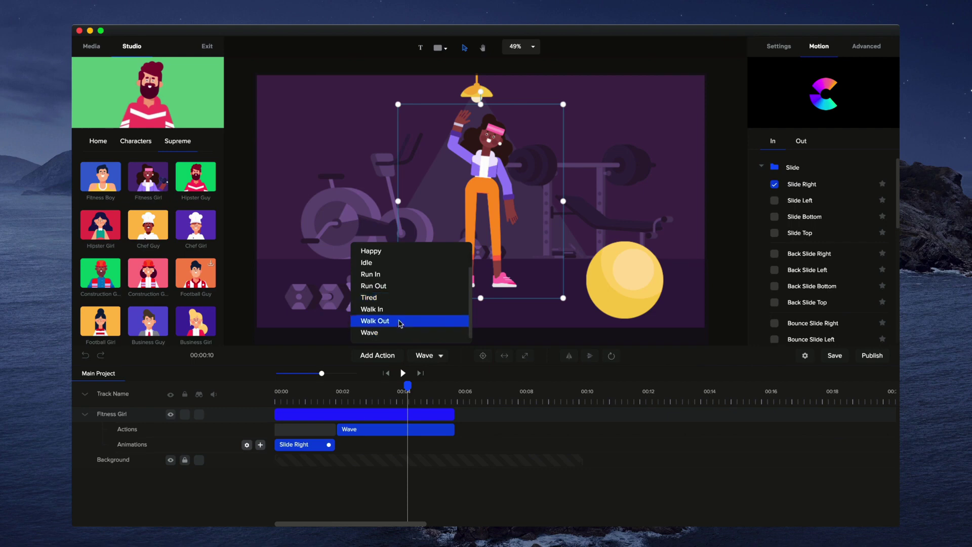
click(395, 323)
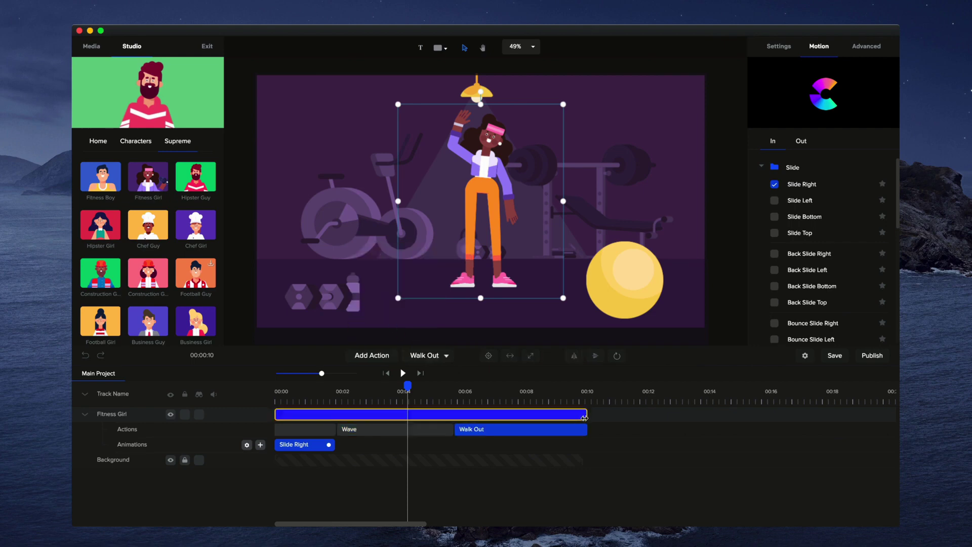
drag(584, 418, 529, 416)
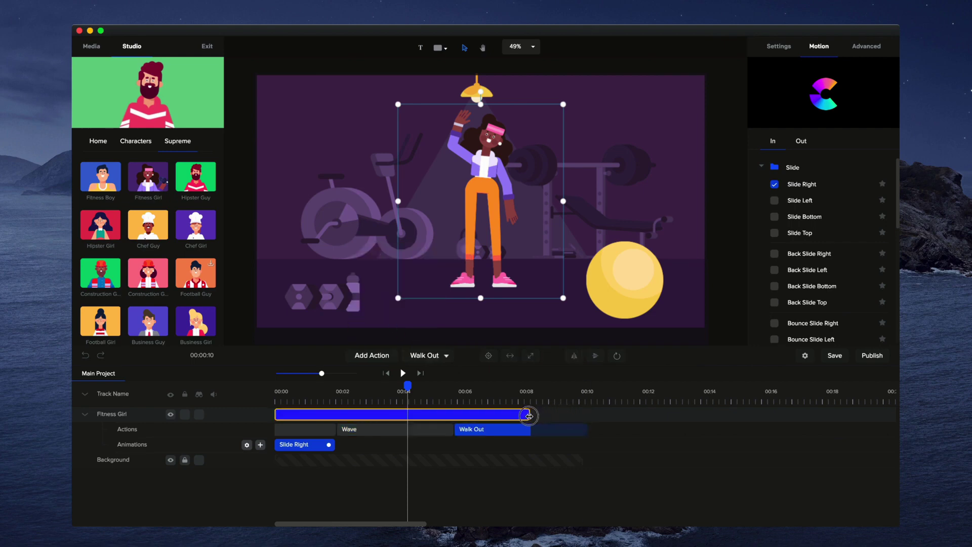
click(454, 399)
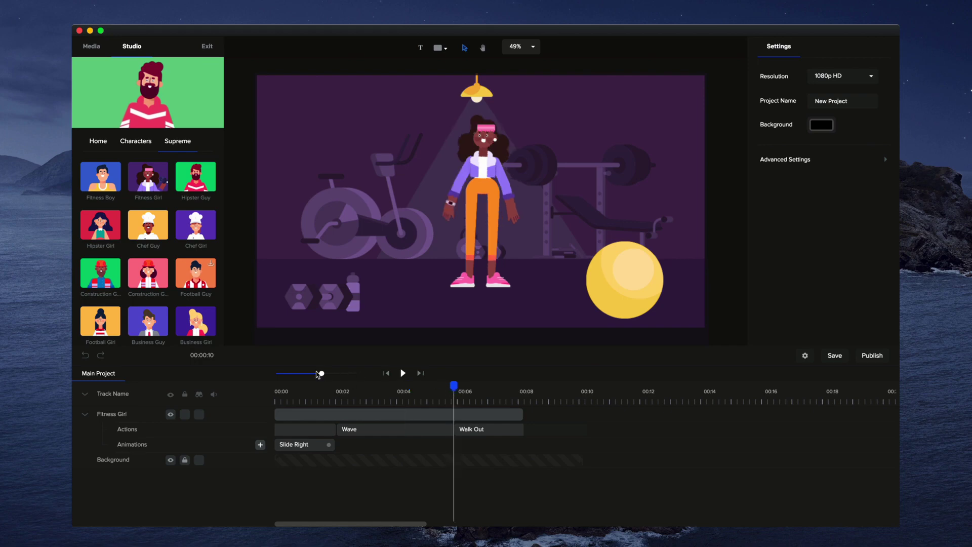
drag(317, 374, 334, 379)
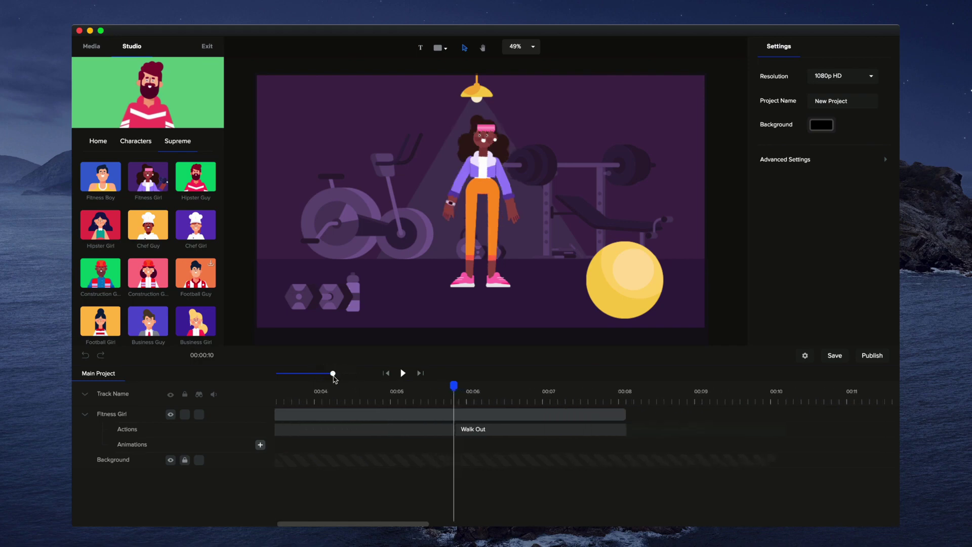
drag(451, 388, 478, 388)
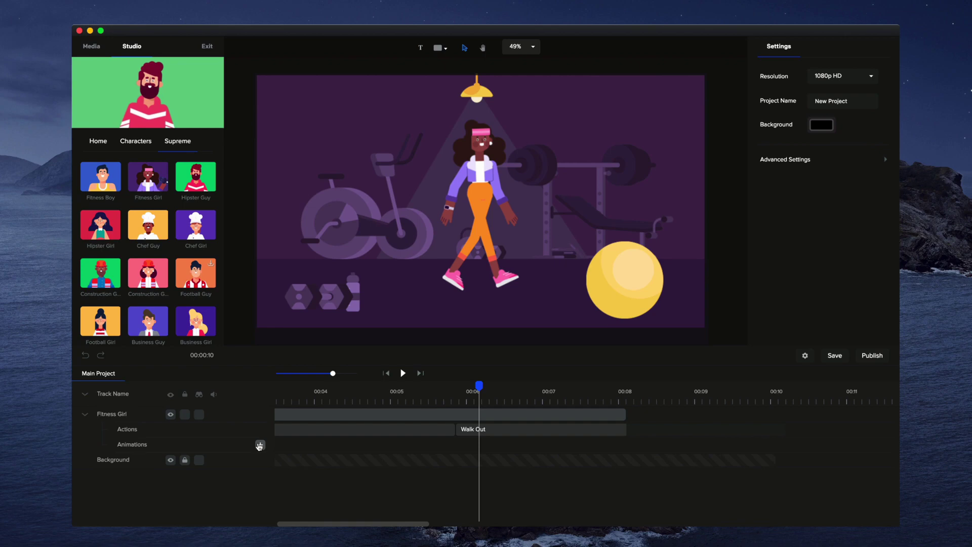
- Add a Custom animation on Fitness Girl's Animations row with the Position property enabled
click(259, 445)
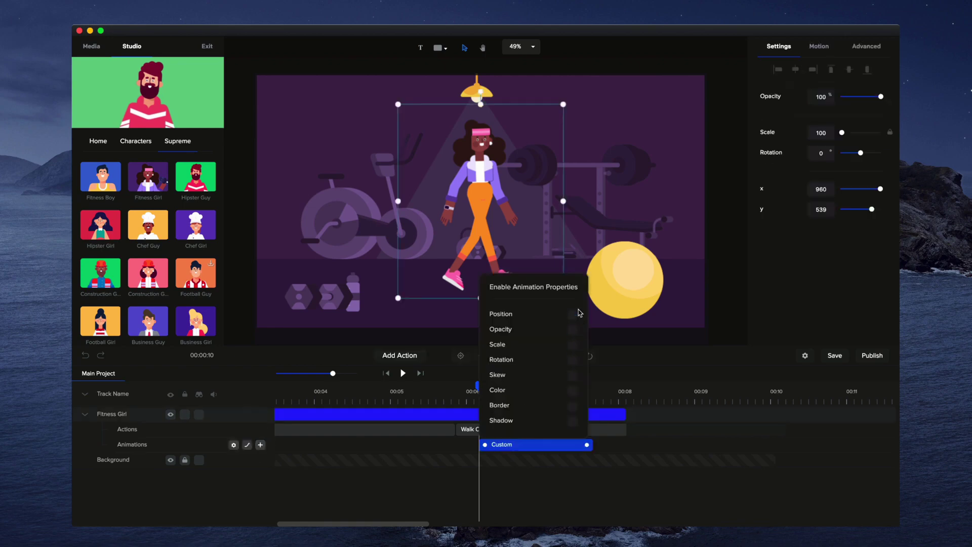
click(573, 316)
click(607, 455)
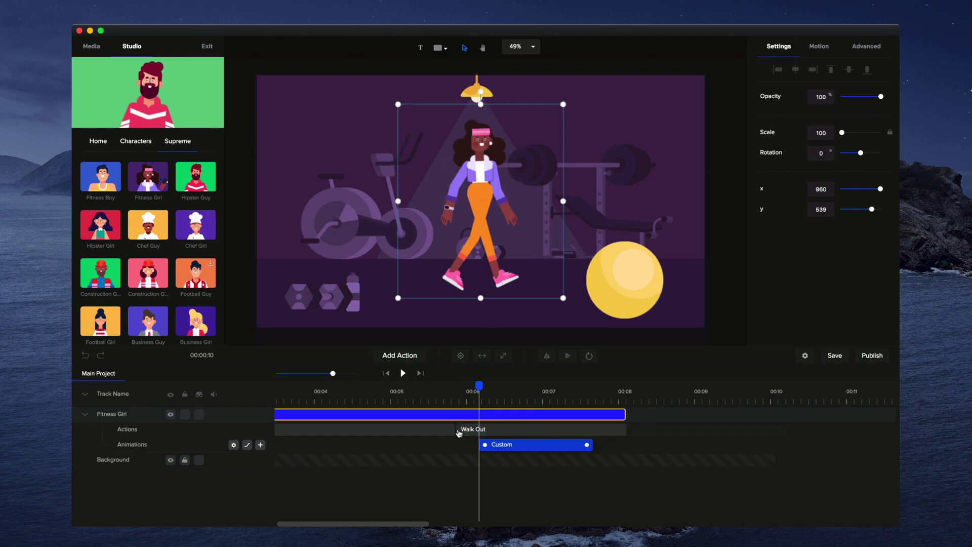
- Set the Custom animation's end position near 00:08 to x 2233, y 530, off the right edge
drag(483, 385, 599, 386)
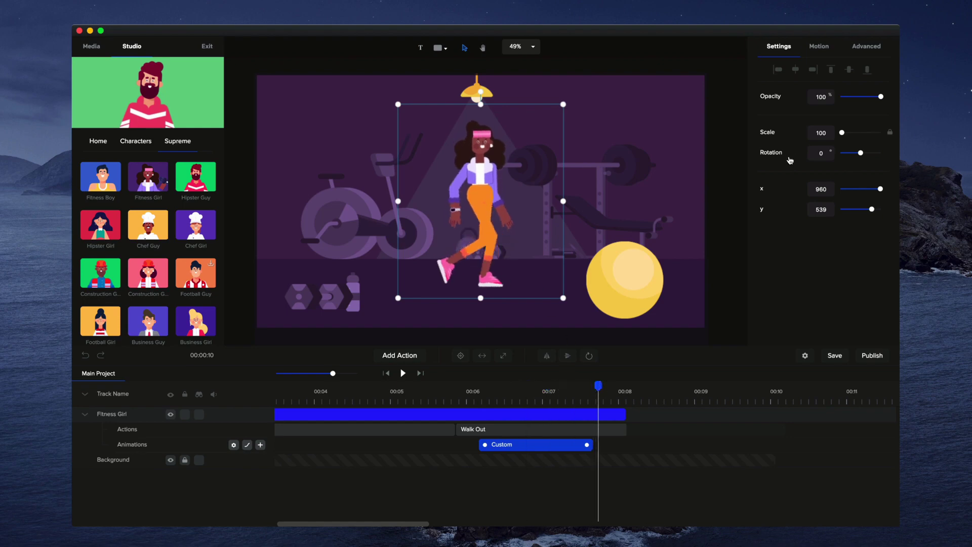
scroll(599, 214, down, 1)
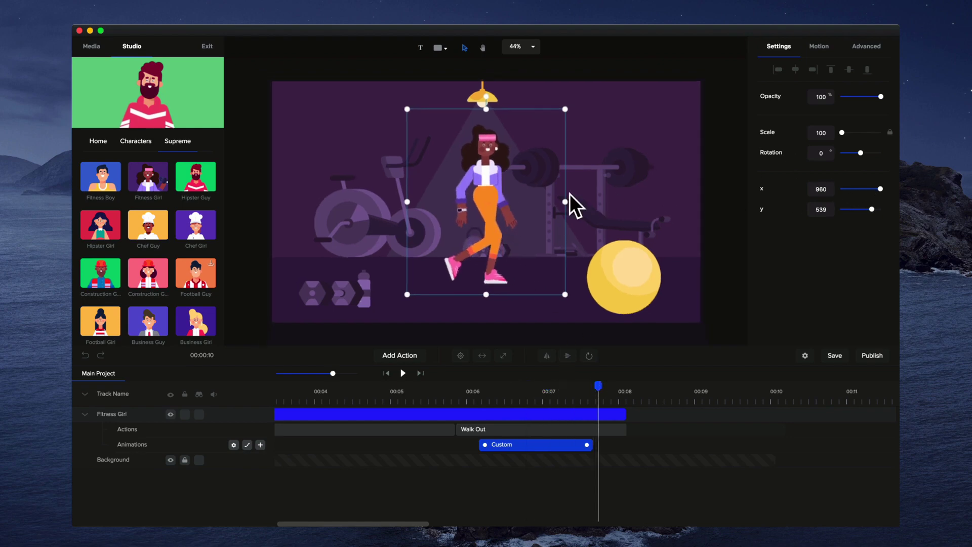
mouse_move(499, 197)
mouse_down()
mouse_move(745, 191)
mouse_move(508, 196)
mouse_up()
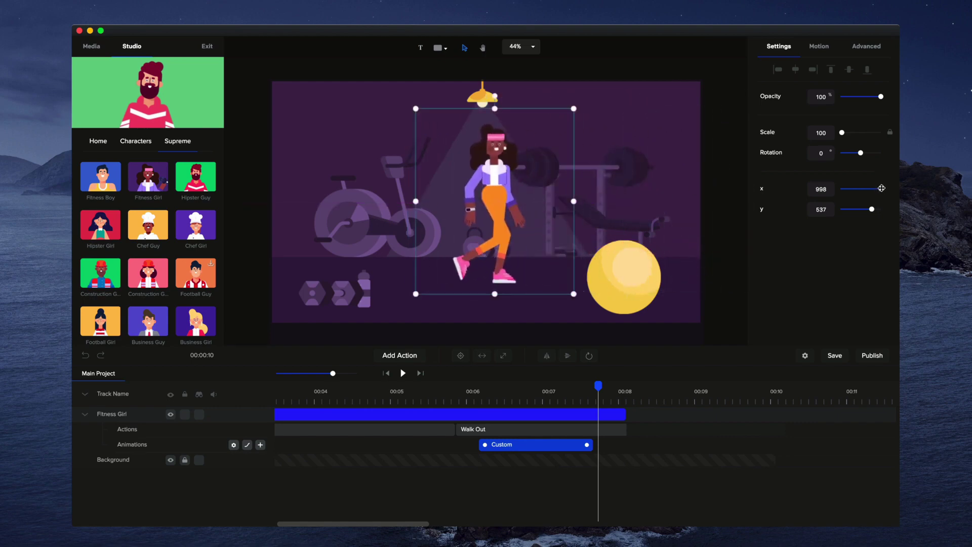
mouse_move(882, 188)
mouse_down()
mouse_move(871, 189)
mouse_move(898, 186)
mouse_up()
double_click(822, 189)
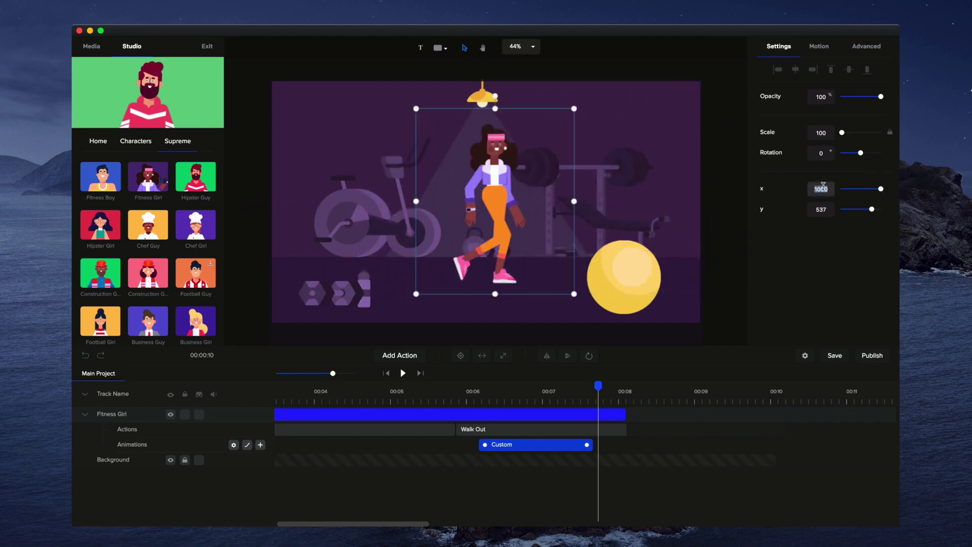
text(3000)
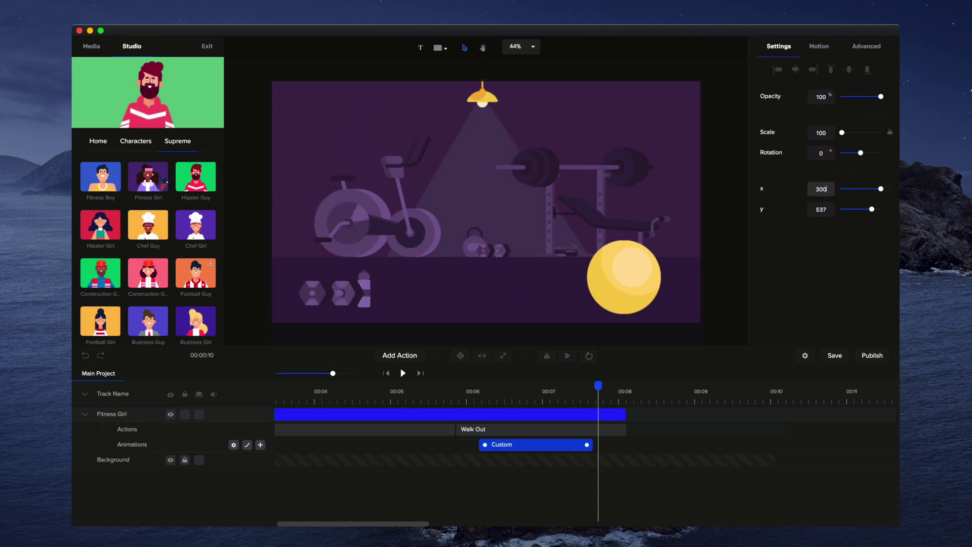
key(BackSpace)
key(BackSpace)
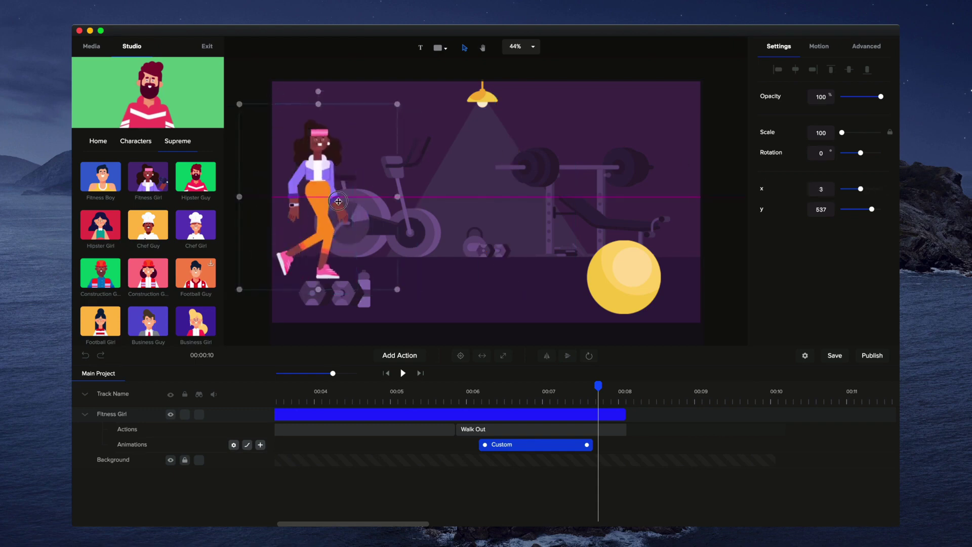
click(759, 207)
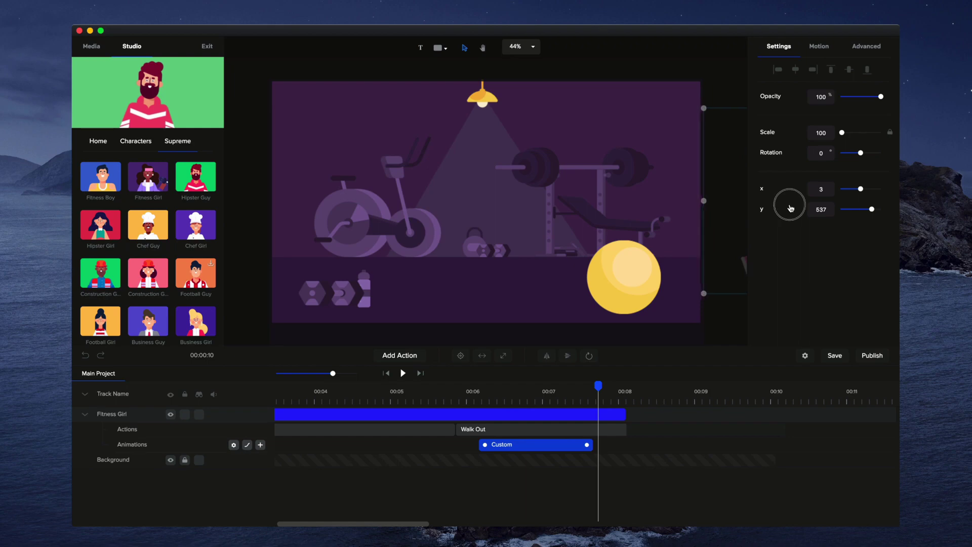
click(777, 207)
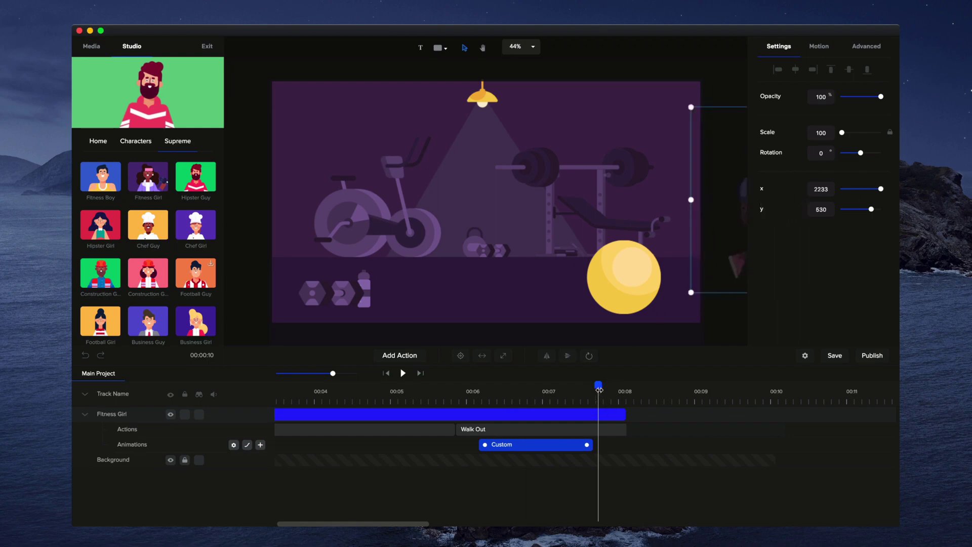
drag(600, 389, 449, 406)
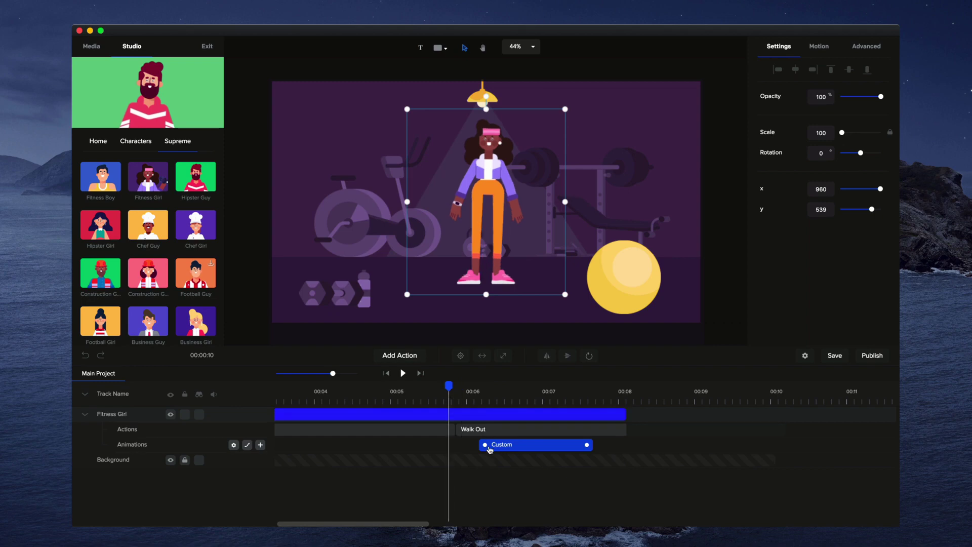
- Preview the exit and move the Custom animation's start to 00:06
click(402, 374)
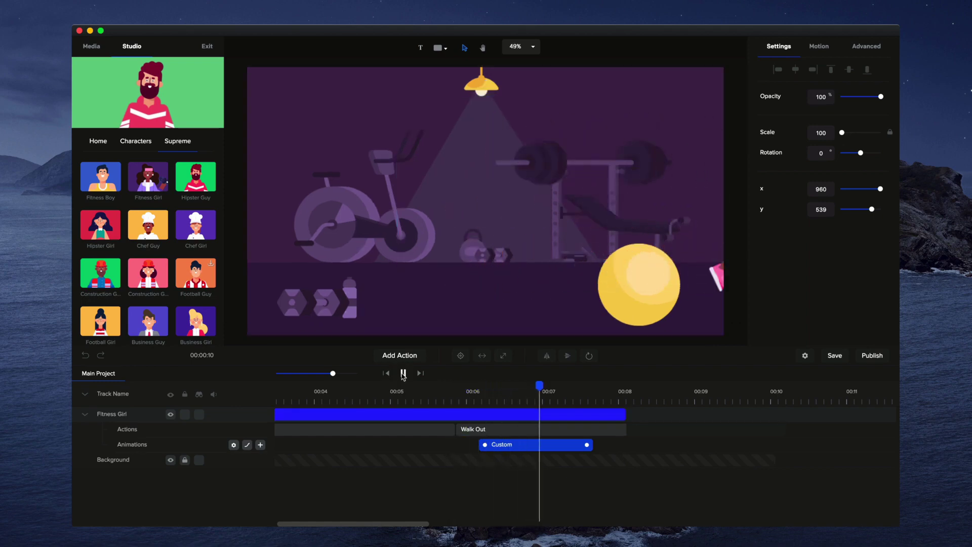
click(403, 373)
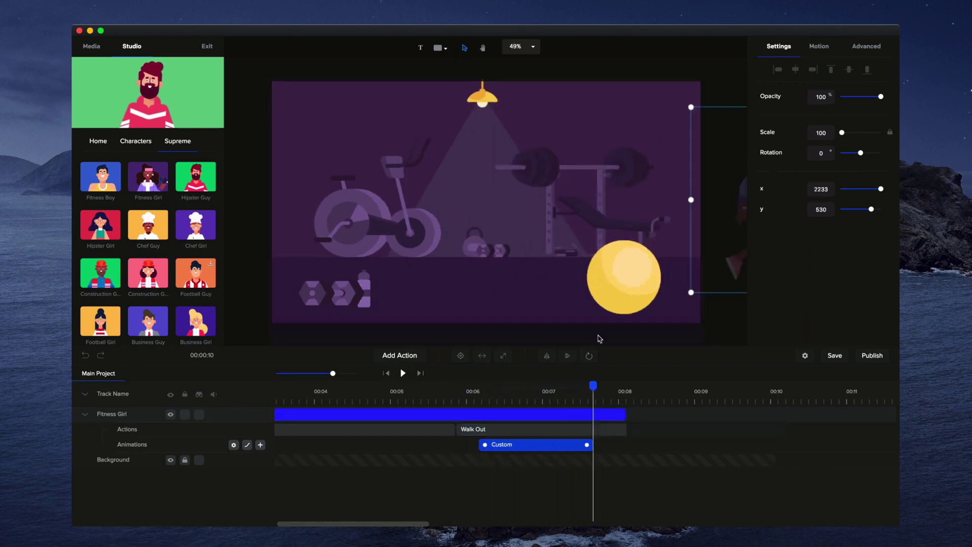
drag(598, 386, 477, 406)
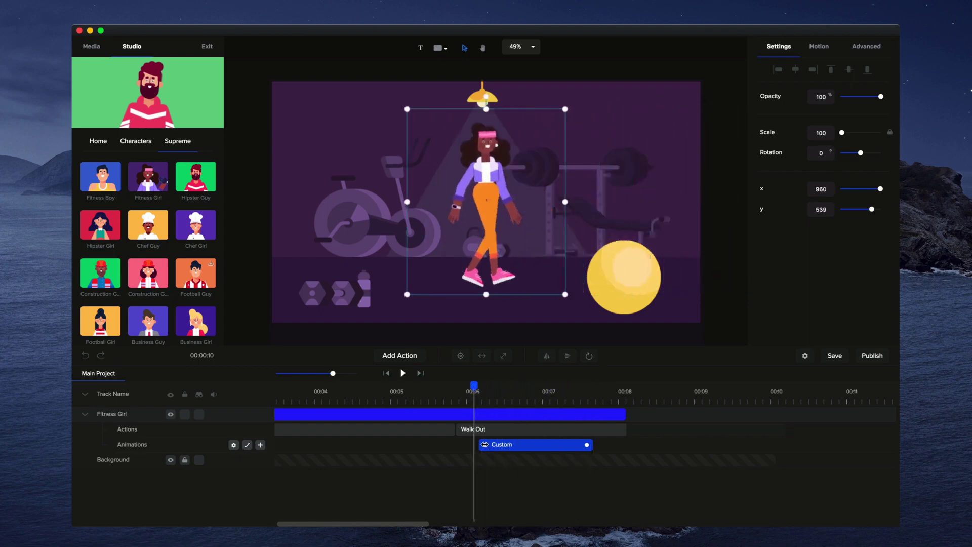
drag(485, 445, 480, 445)
- Set the Custom exit animation's easing to Linear
right_click(500, 444)
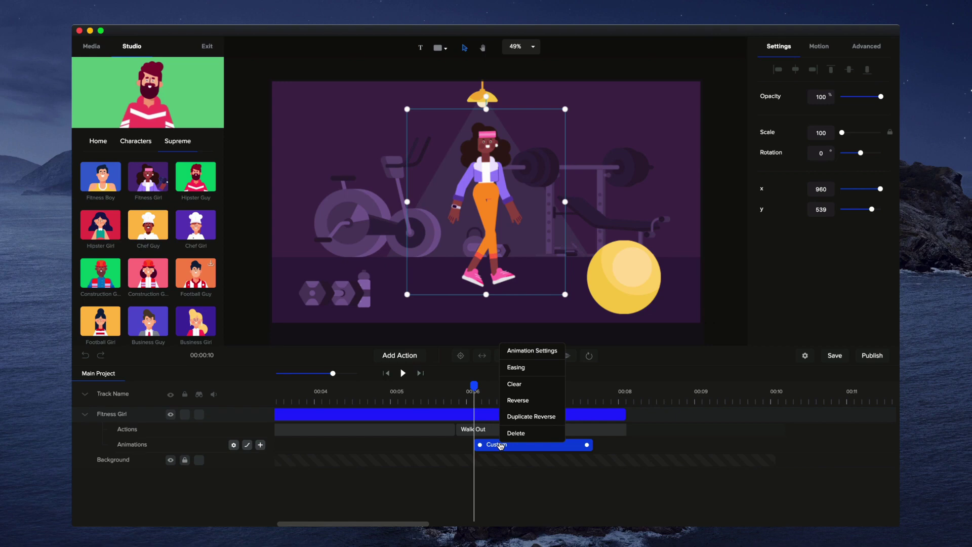
click(535, 374)
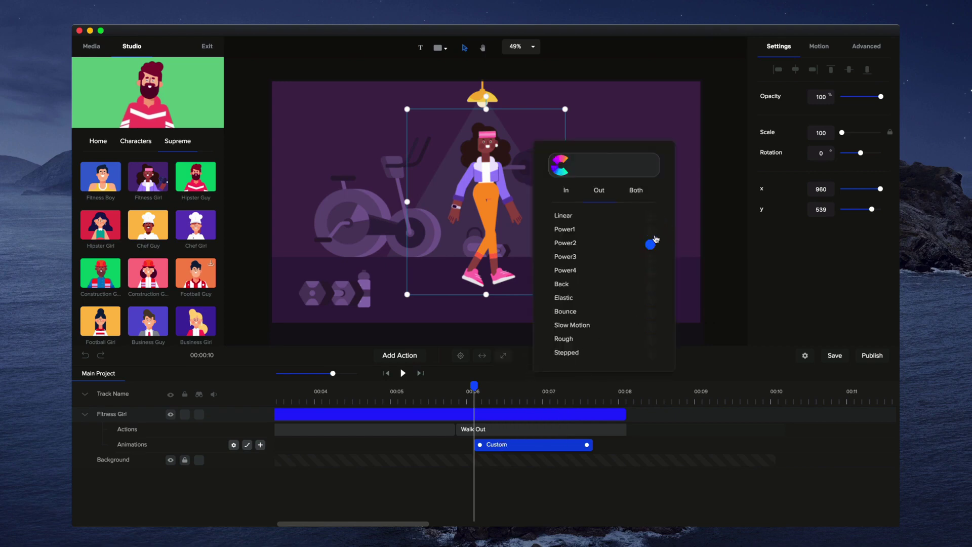
click(651, 217)
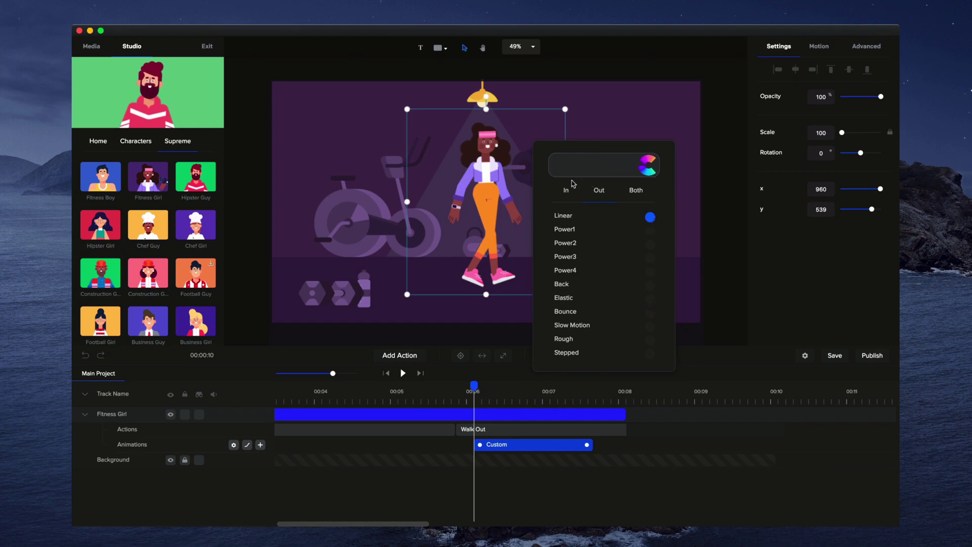
click(608, 439)
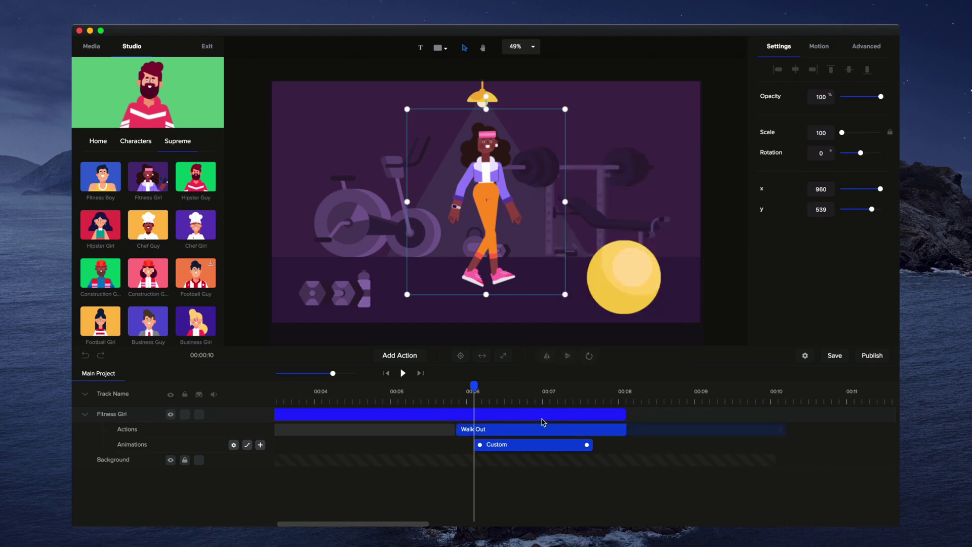
- Preview Fitness Girl's exit walking right from 00:06, then collapse her Actions and Animations rows
click(404, 374)
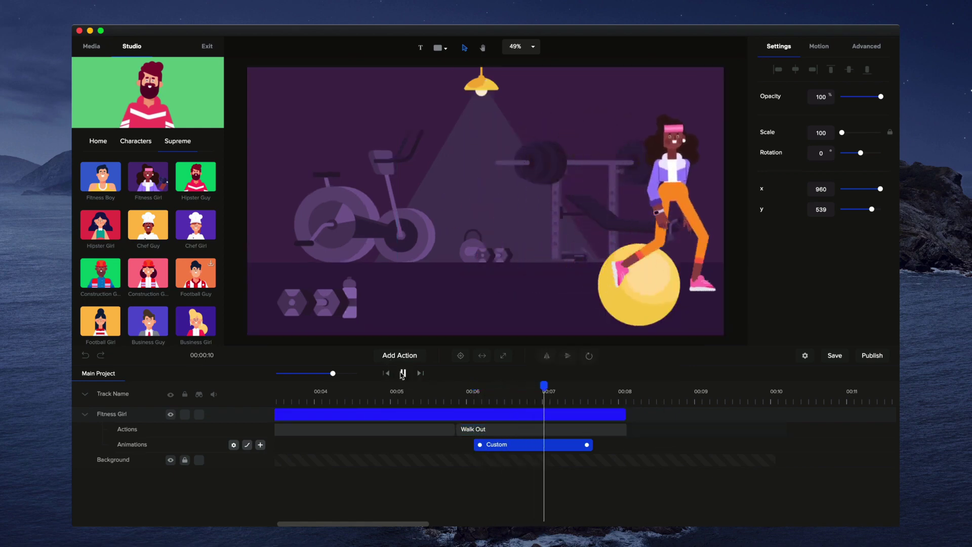
click(473, 391)
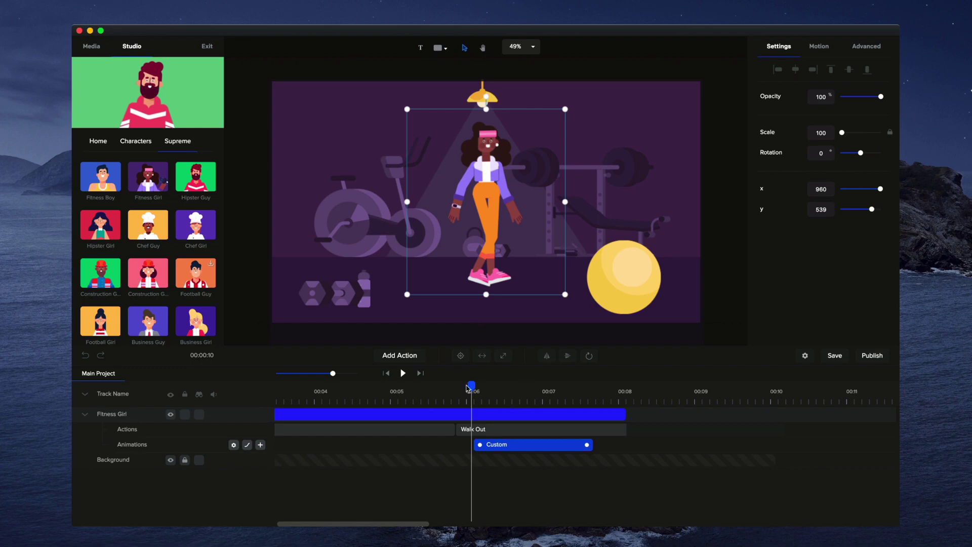
drag(471, 387, 600, 390)
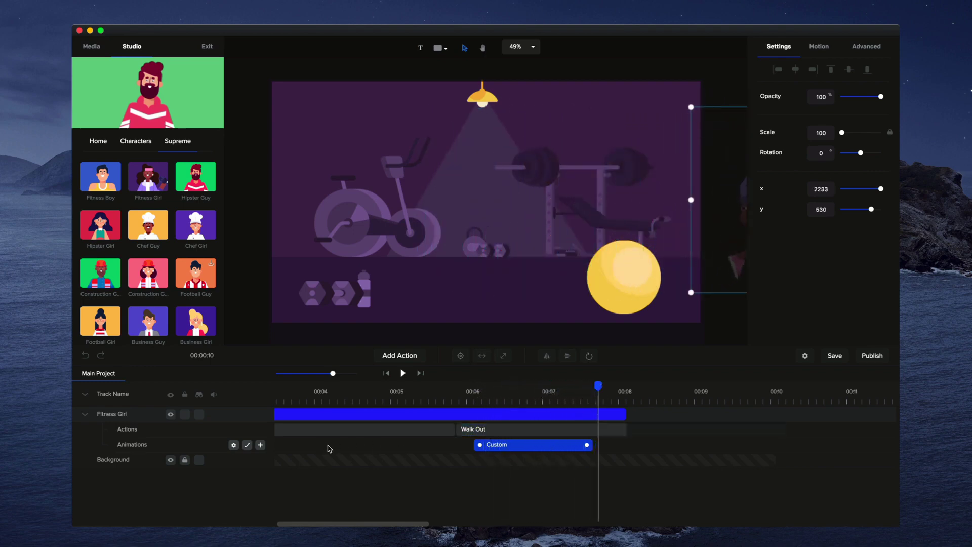
click(85, 414)
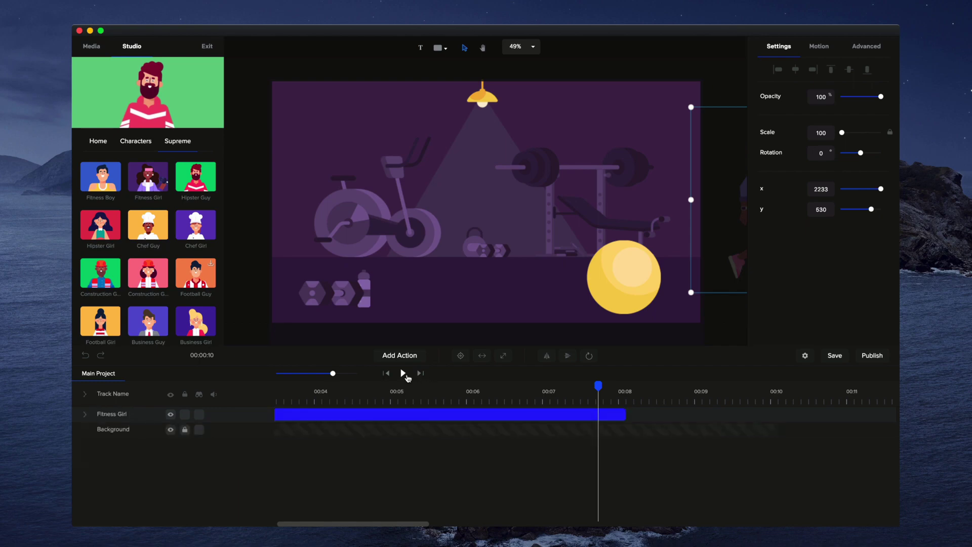